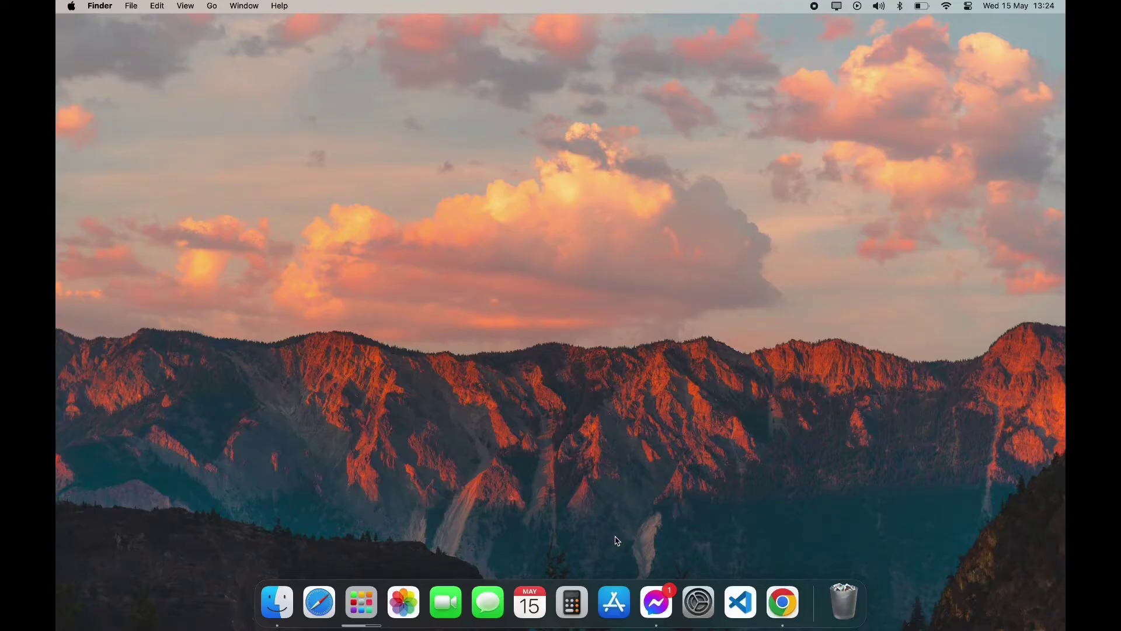
- Launch the App Store and search for 'jw library'
{"action": "left_click", "coordinate": [614, 602]}
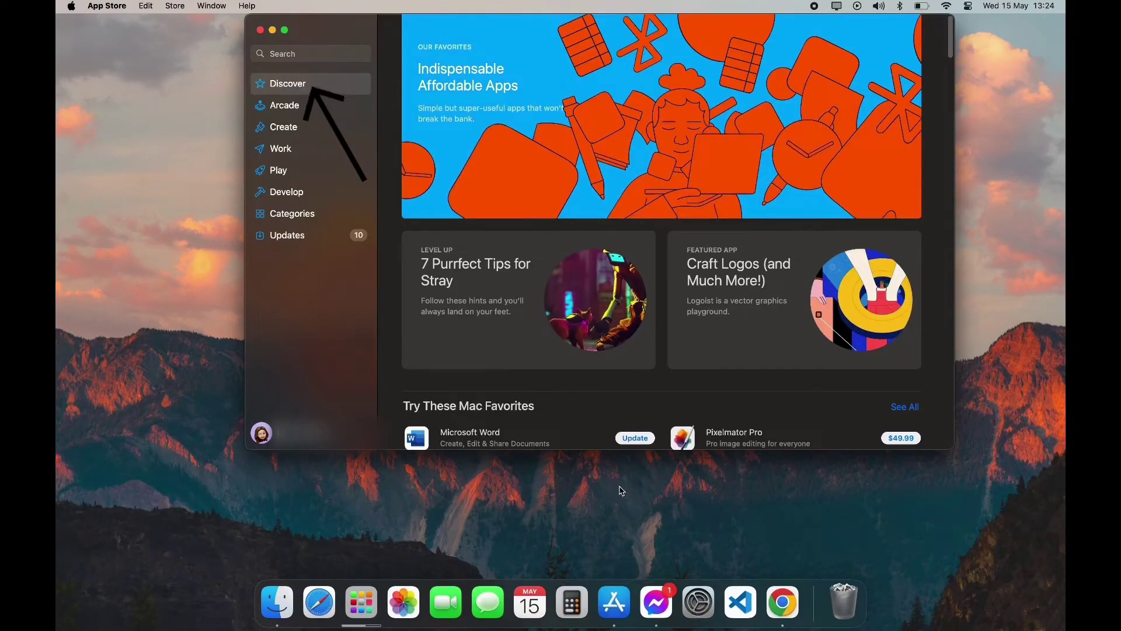
{"action": "key", "text": "super+f"}
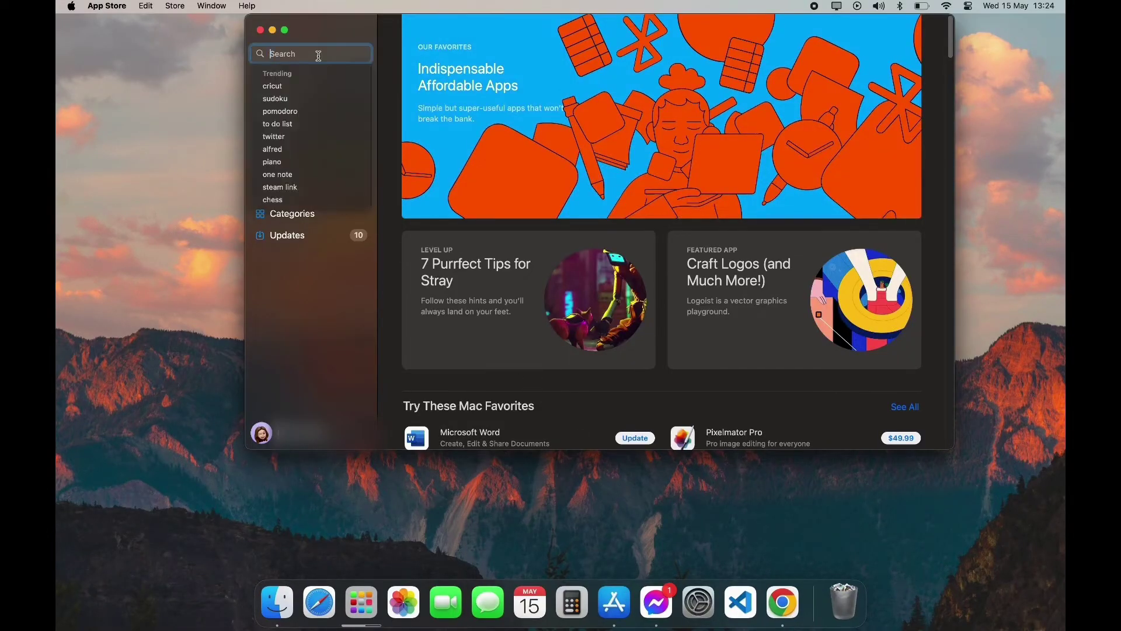
{"action": "type", "text": "jw lib"}
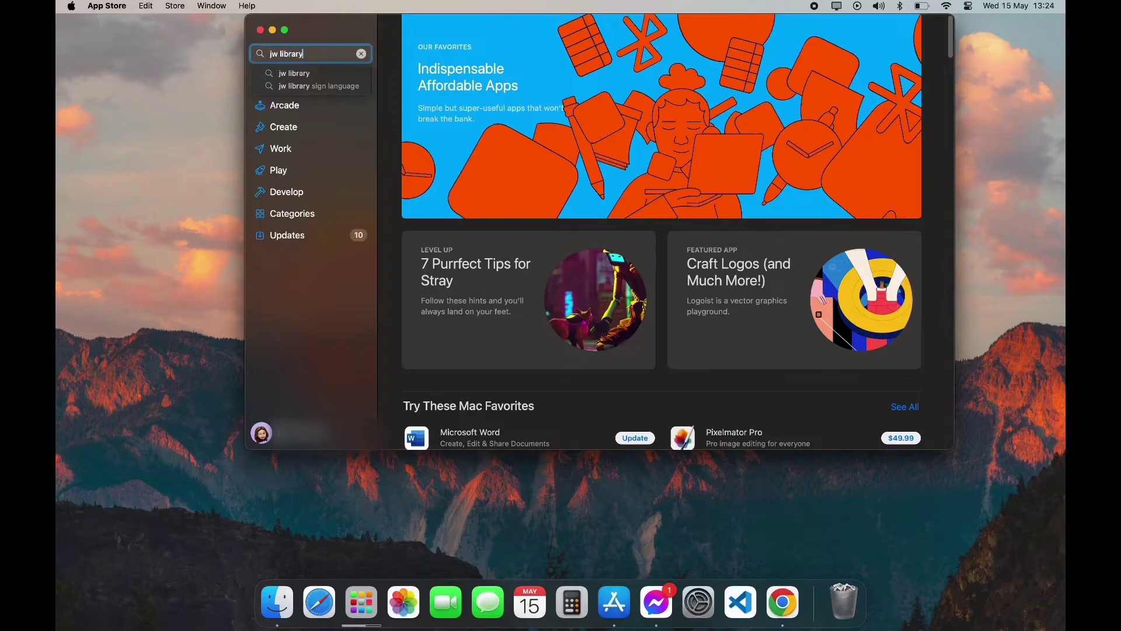
{"action": "type", "text": "rary"}
{"action": "key", "text": "Return"}
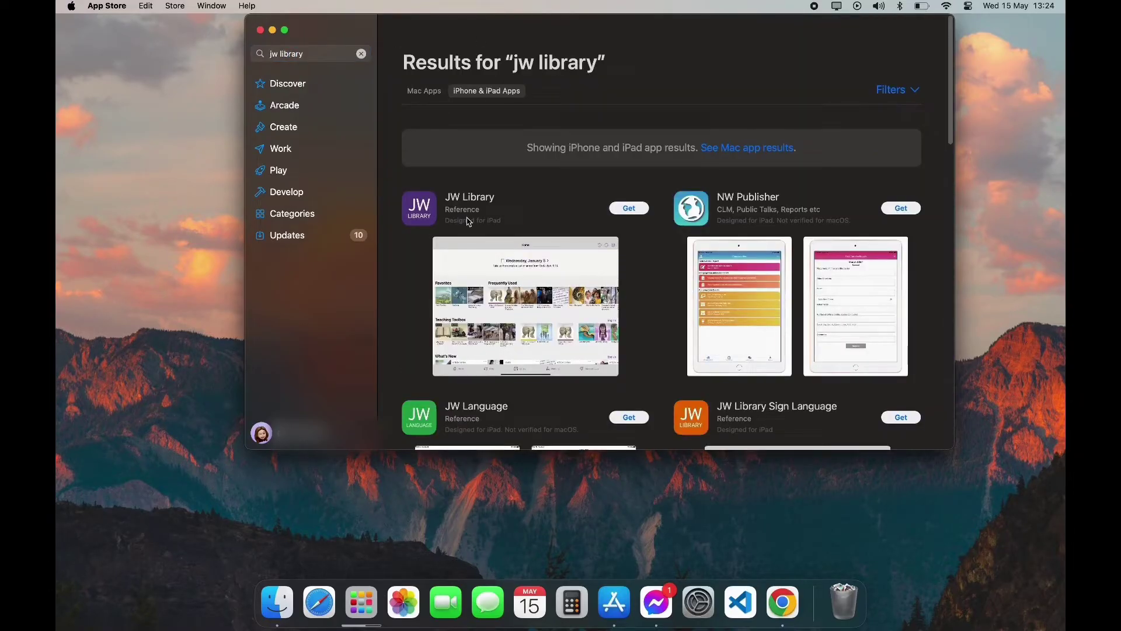
{"action": "scroll", "coordinate": [467, 221], "scroll_direction": "down", "scroll_amount": 4}
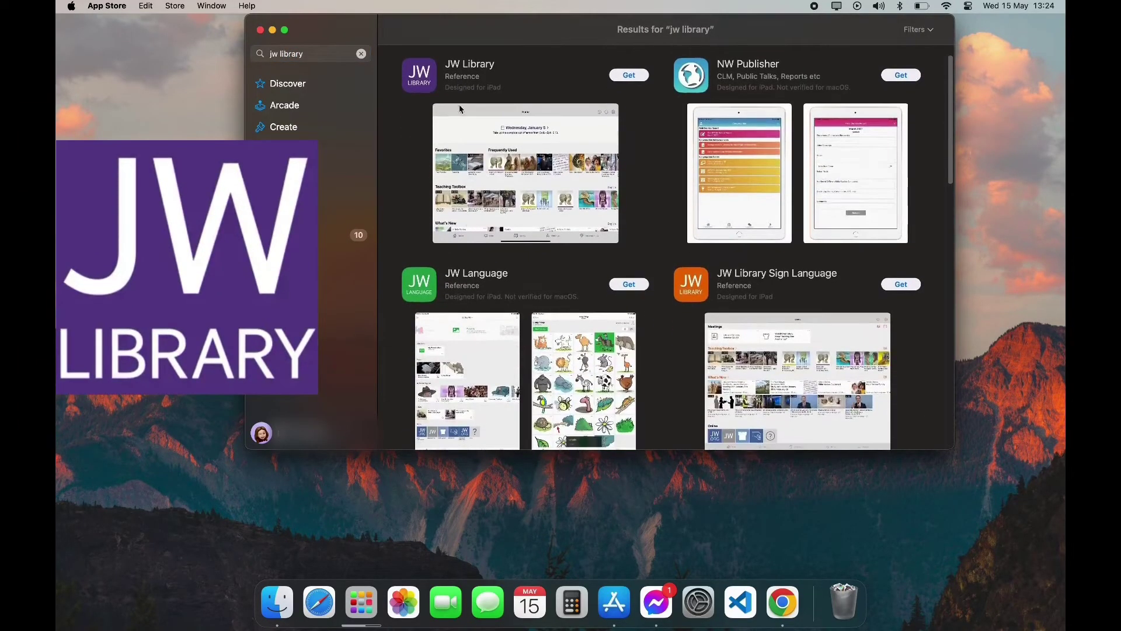
- Open the JW Library listing, then Get and Install it until Open appears
{"action": "left_click", "coordinate": [424, 80]}
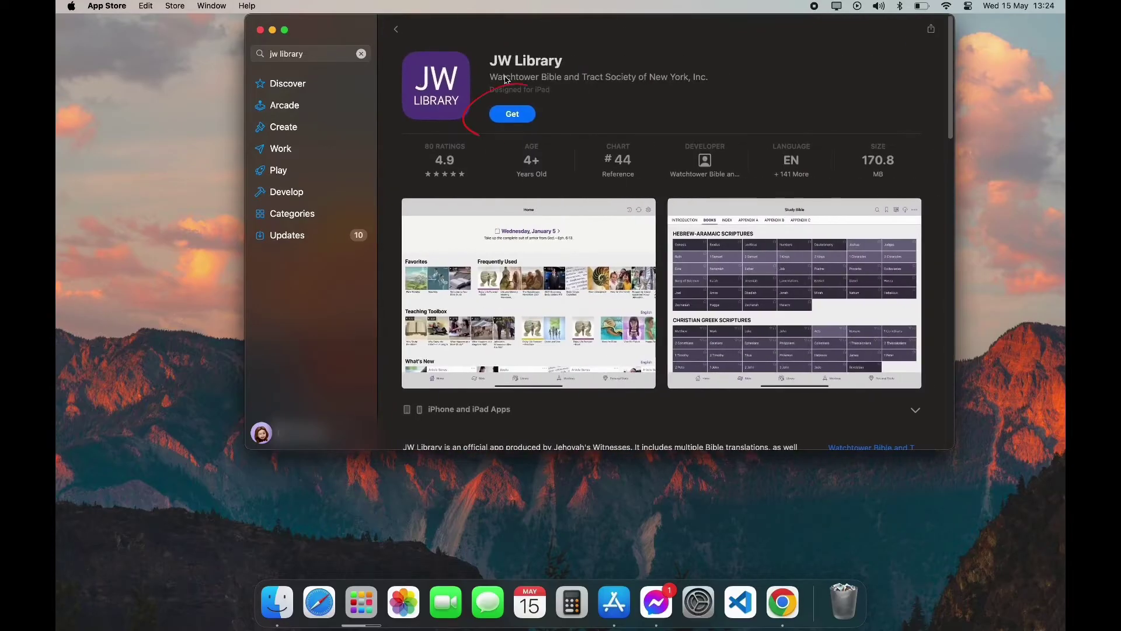
{"action": "left_click", "coordinate": [513, 115]}
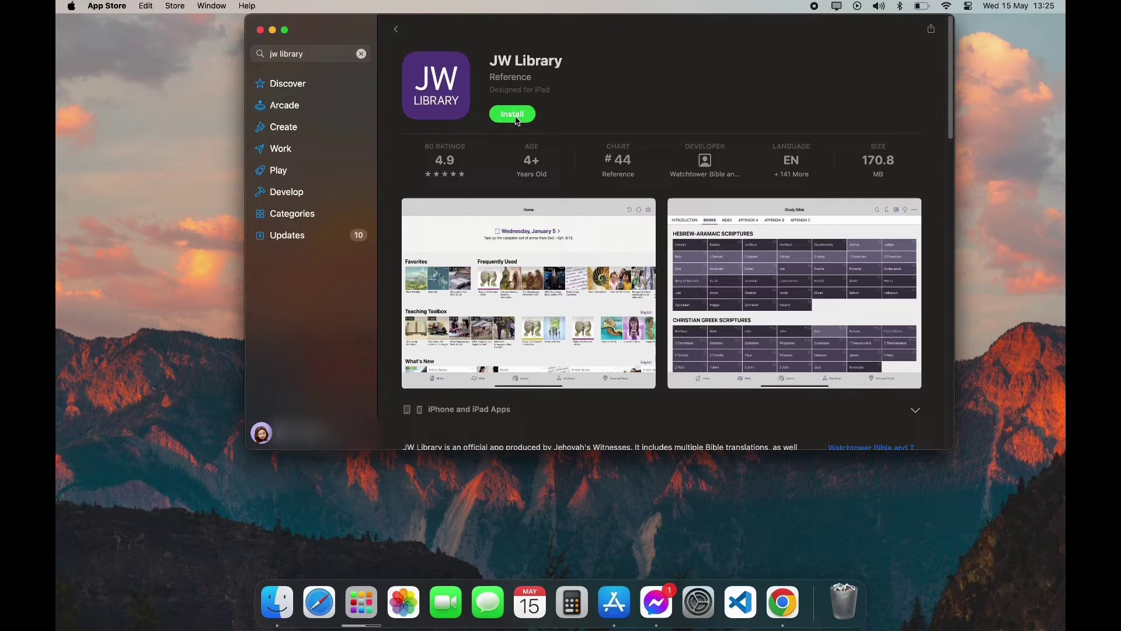
{"action": "left_click", "coordinate": [512, 113]}
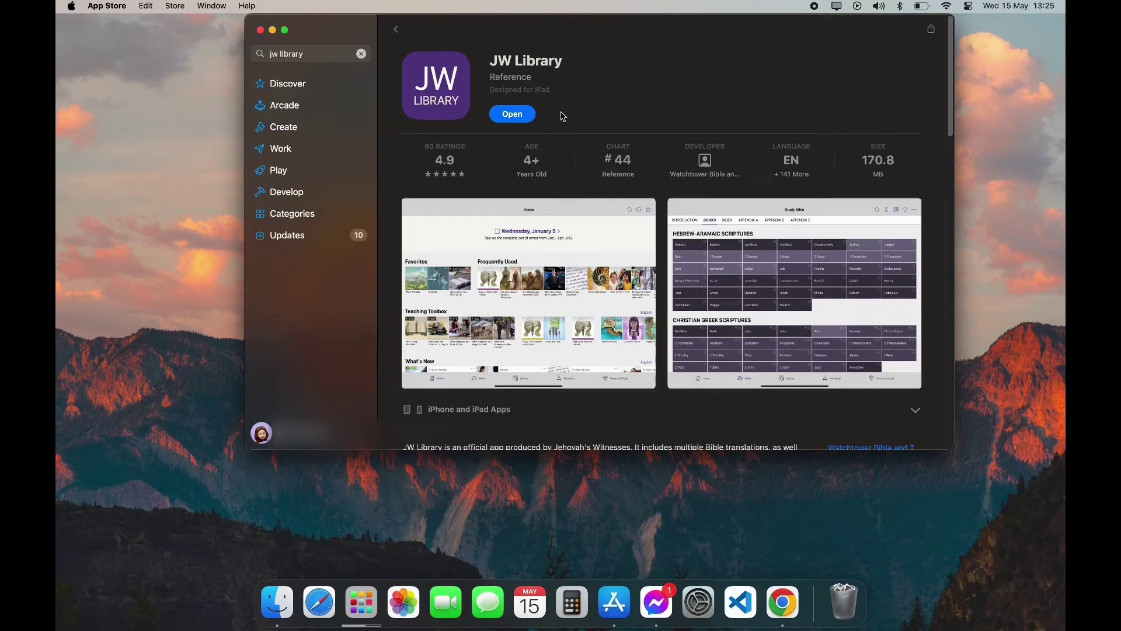
- Open JW Library and accept its Terms of Use and Privacy Settings
{"action": "left_click", "coordinate": [521, 119]}
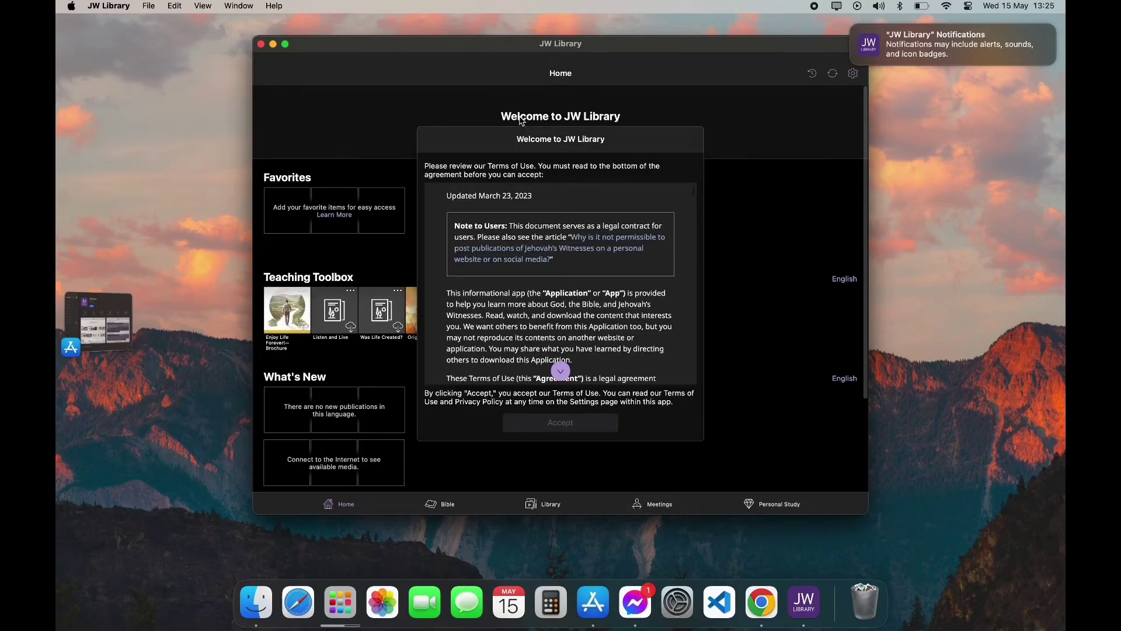
{"action": "scroll", "coordinate": [560, 289], "scroll_direction": "down", "scroll_amount": 5}
{"action": "scroll", "coordinate": [578, 316], "scroll_direction": "down", "scroll_amount": 5}
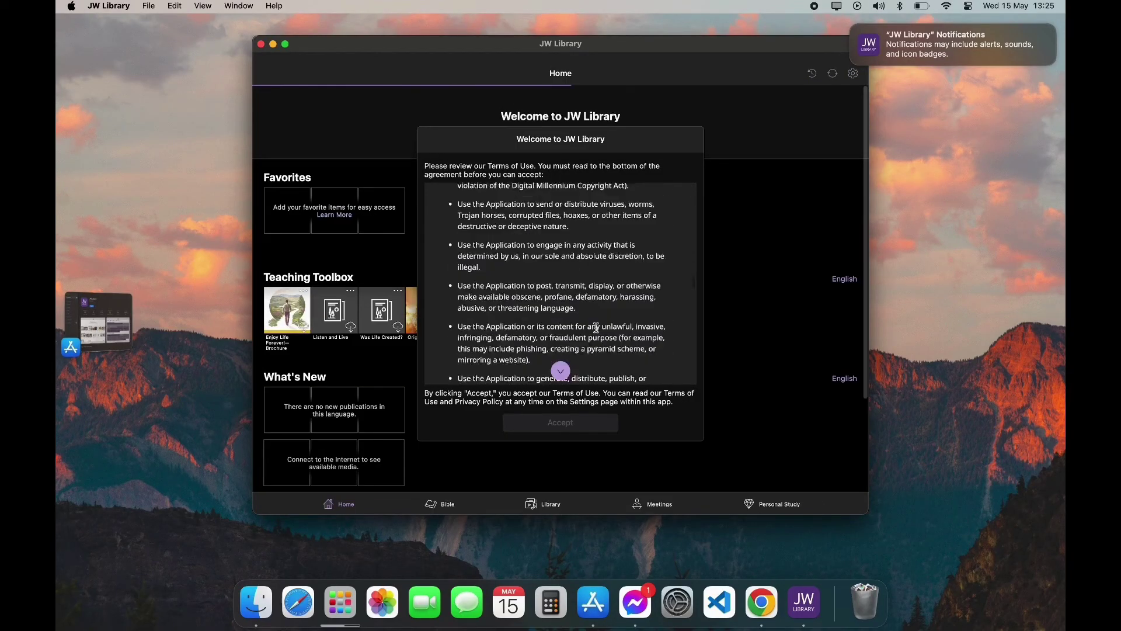
{"action": "scroll", "coordinate": [596, 328], "scroll_direction": "down", "scroll_amount": 5}
{"action": "scroll", "coordinate": [595, 328], "scroll_direction": "down", "scroll_amount": 5}
{"action": "scroll", "coordinate": [595, 328], "scroll_direction": "down", "scroll_amount": 5}
{"action": "scroll", "coordinate": [578, 350], "scroll_direction": "down", "scroll_amount": 5}
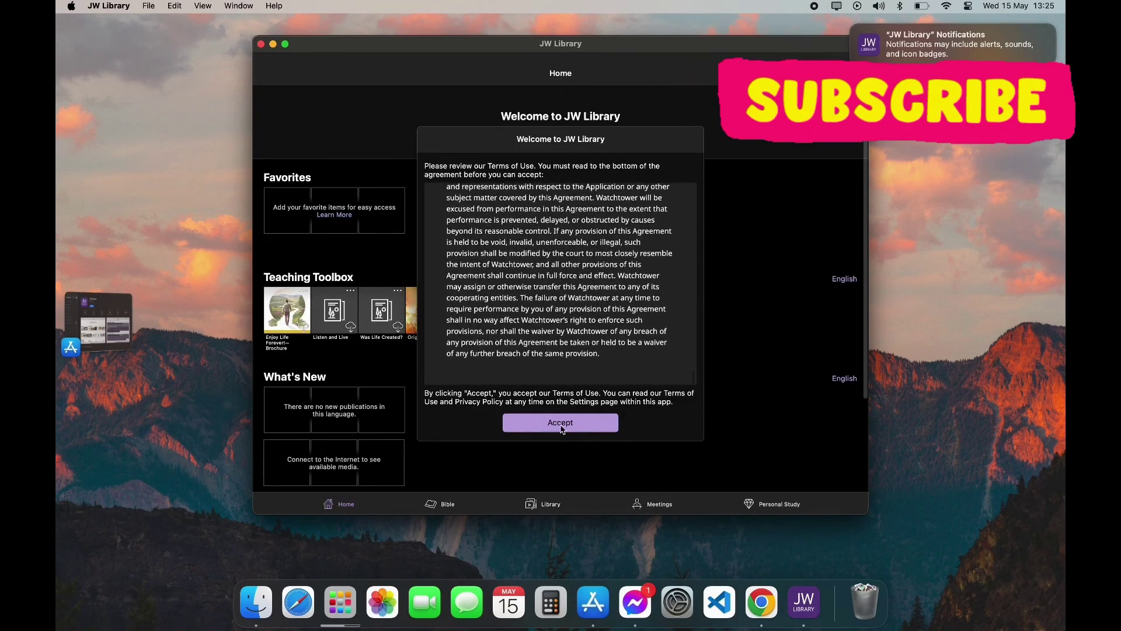
{"action": "left_click", "coordinate": [562, 427]}
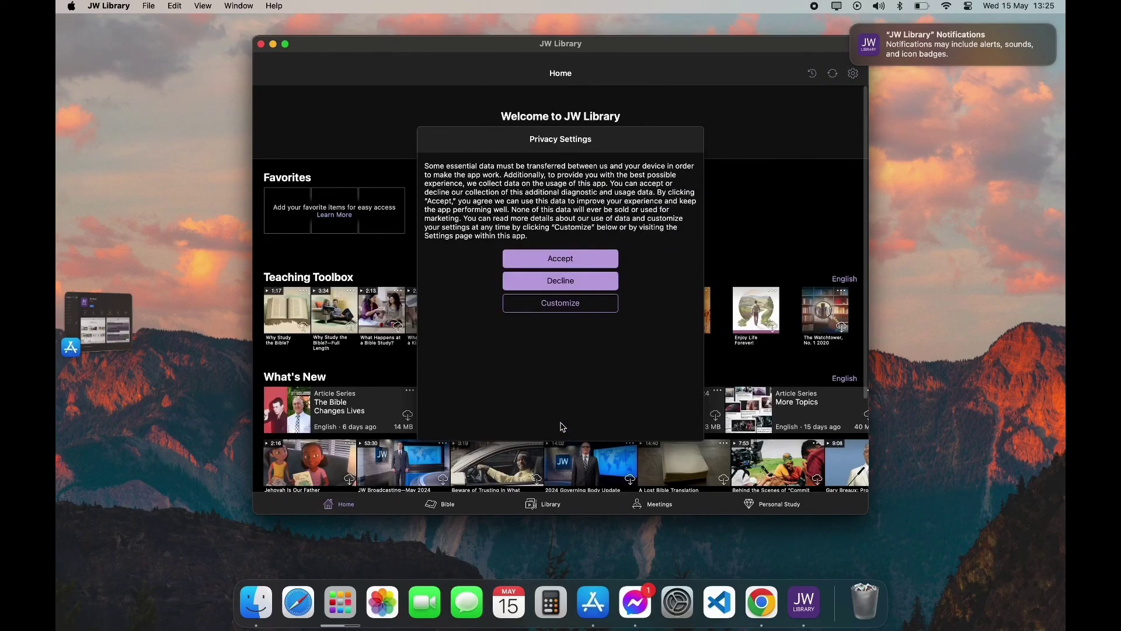
{"action": "left_click", "coordinate": [561, 258]}
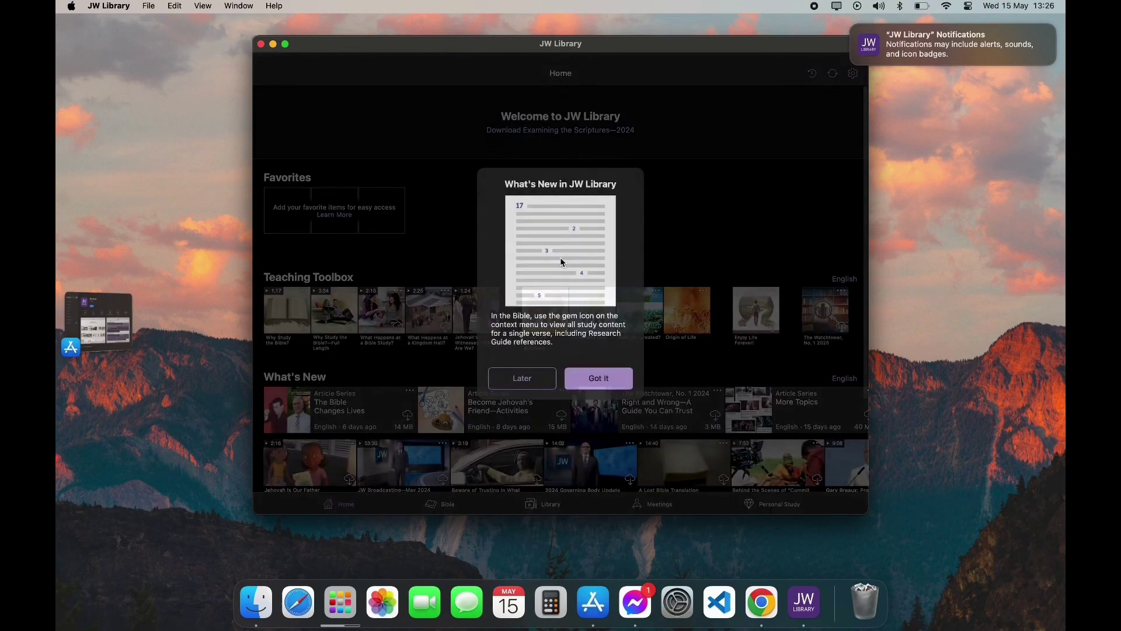